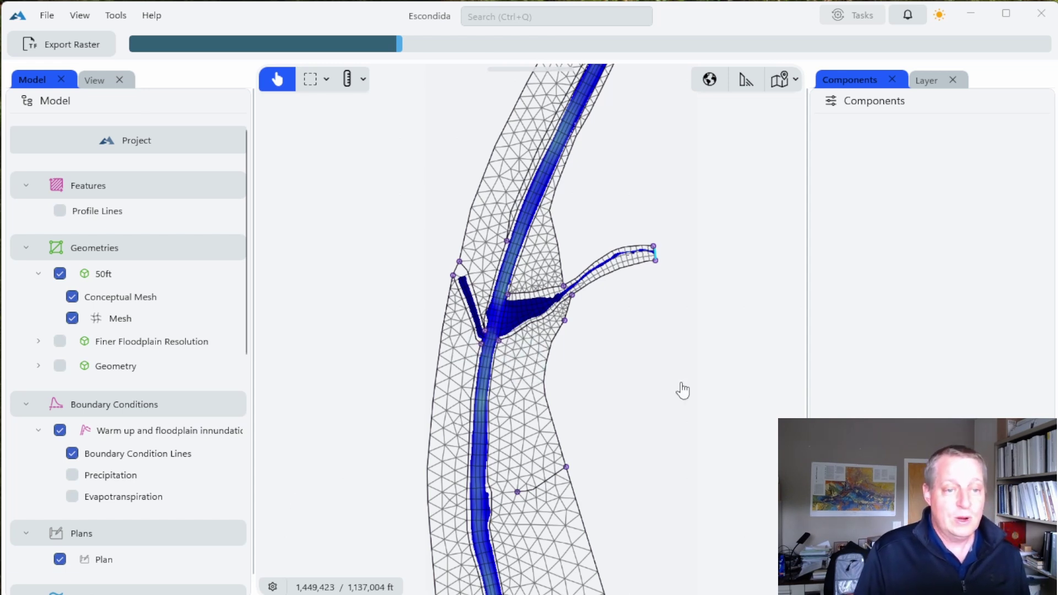
# Preview the Terrain raster under the velocity mesh, then hide it again
pyautogui.scroll(-9, 172, 501)
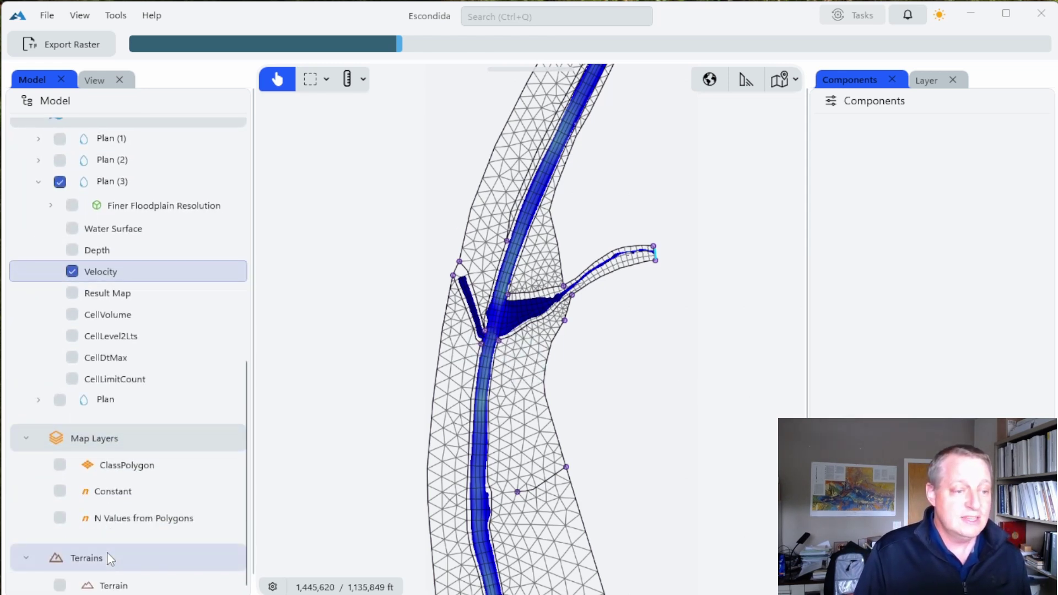
pyautogui.click(61, 586)
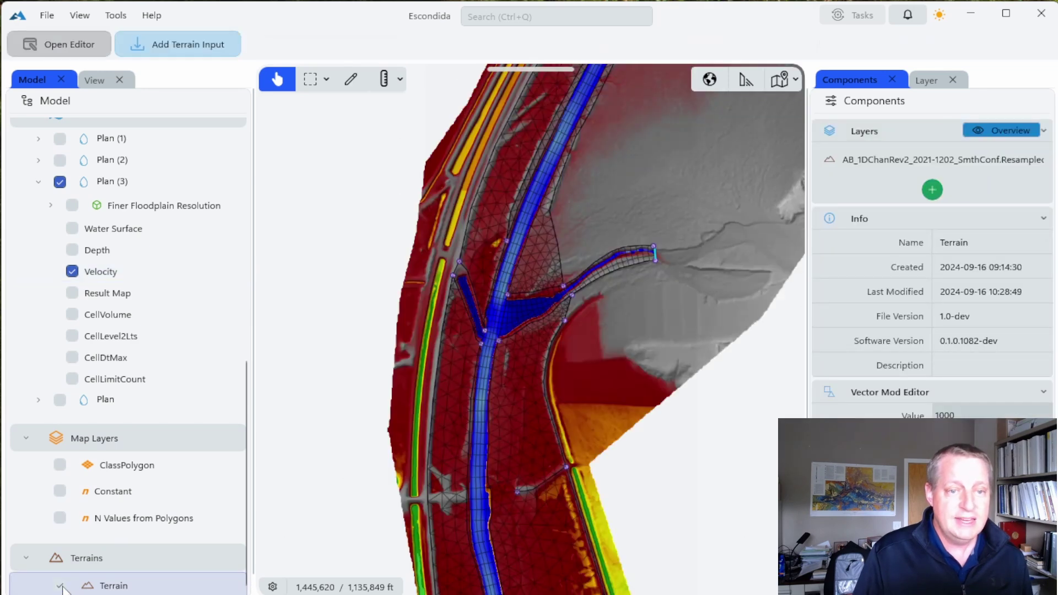
pyautogui.click(60, 587)
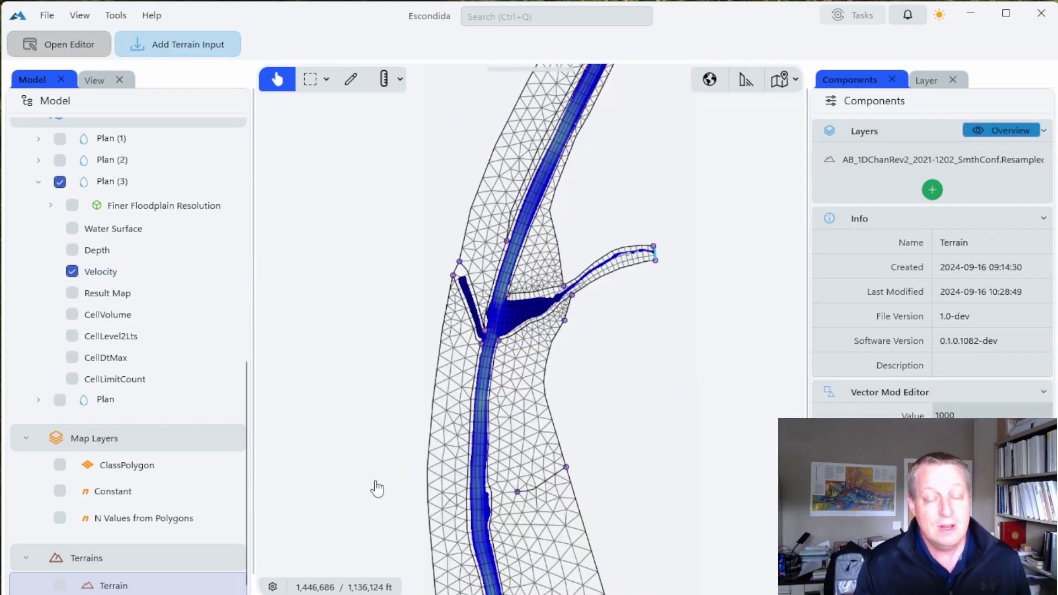
pyautogui.click(795, 80)
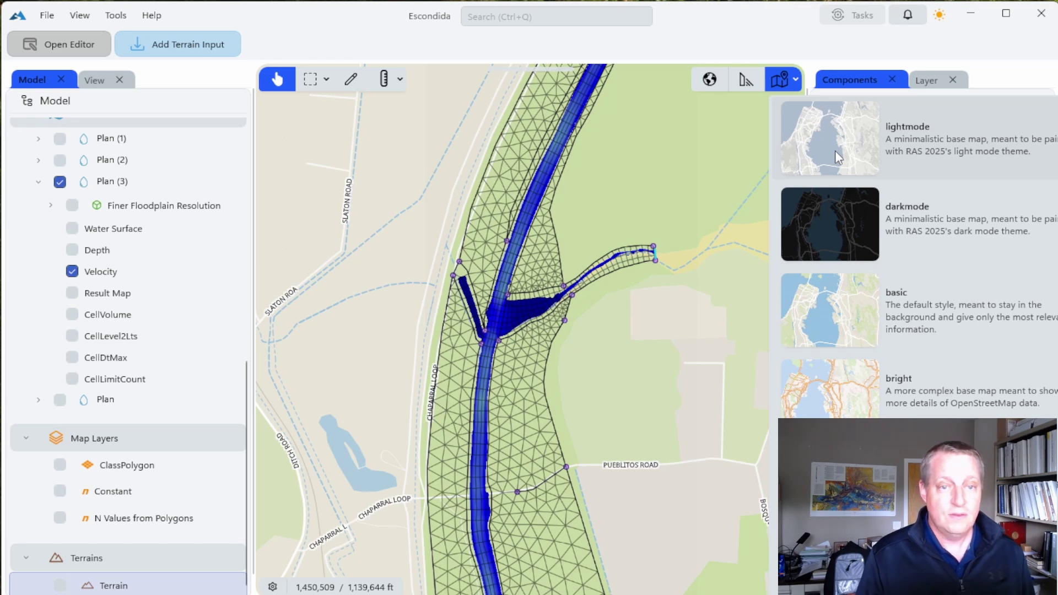
# Try the darkmode and light street basemaps, then lower Information Density to 1 around Lemitar
pyautogui.click(888, 226)
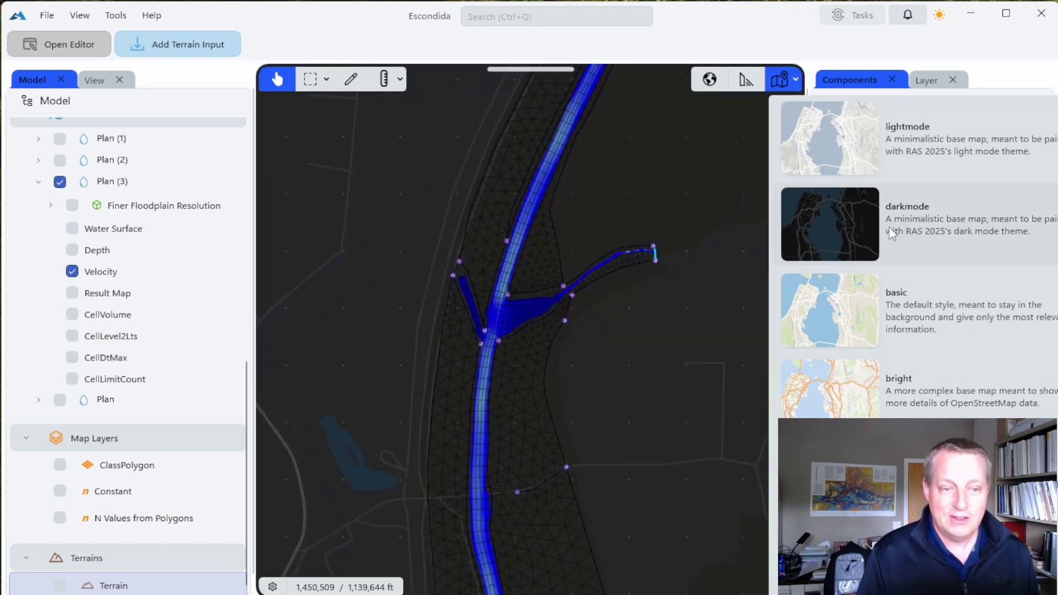
pyautogui.click(914, 333)
pyautogui.click(782, 82)
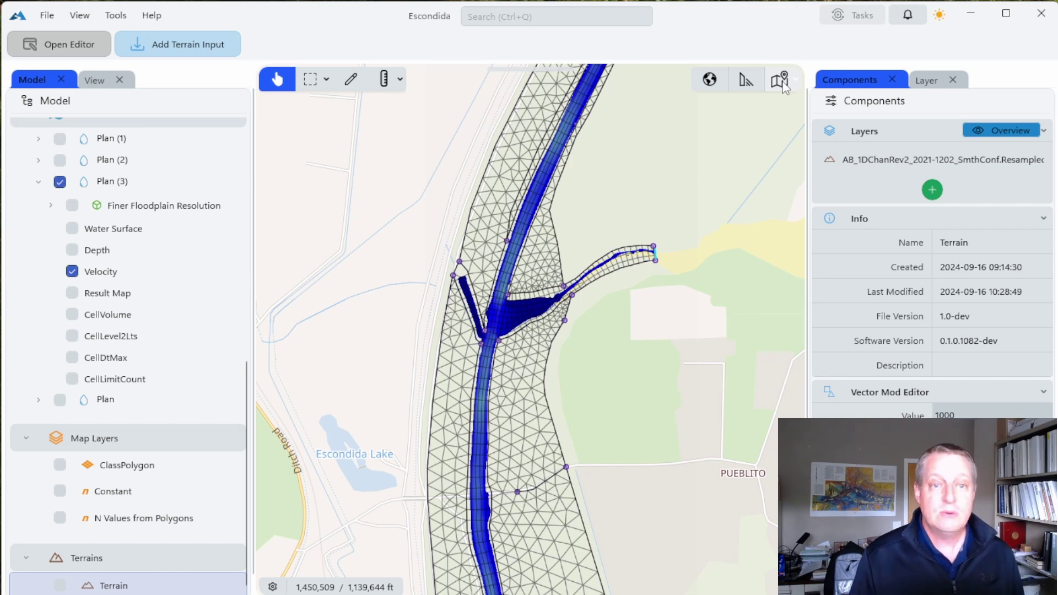
pyautogui.click(782, 82)
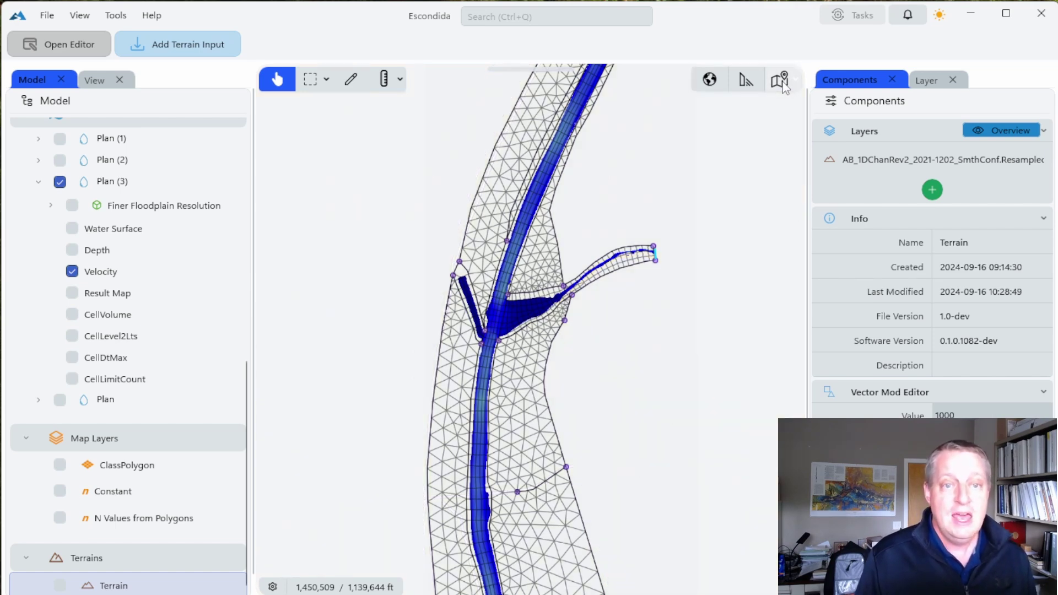
pyautogui.click(782, 83)
pyautogui.click(796, 80)
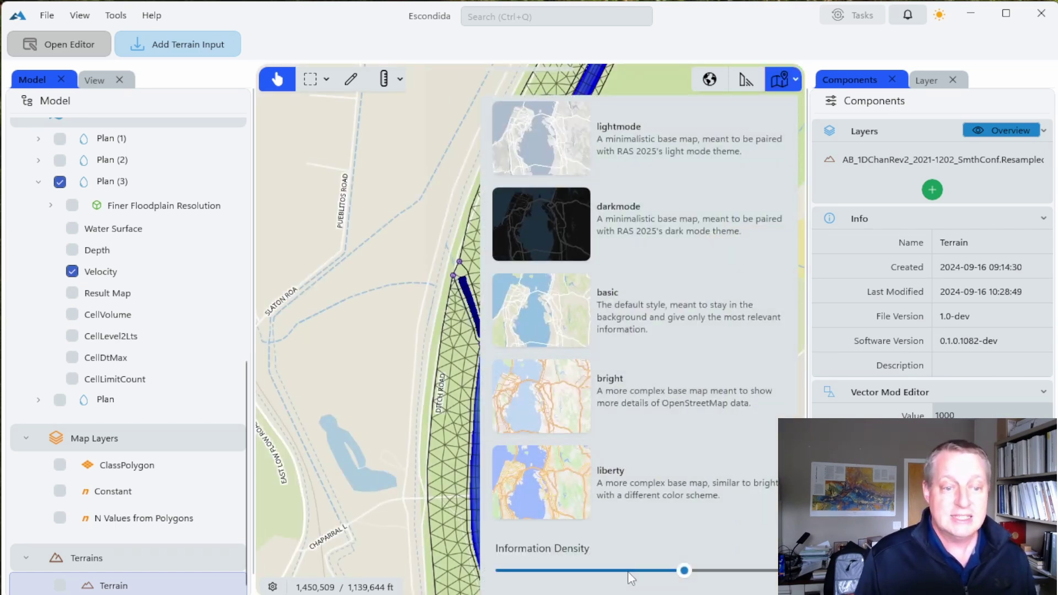
pyautogui.moveTo(684, 571)
pyautogui.mouseDown()
pyautogui.moveTo(549, 588)
pyautogui.moveTo(569, 571)
pyautogui.moveTo(683, 579)
pyautogui.mouseUp()
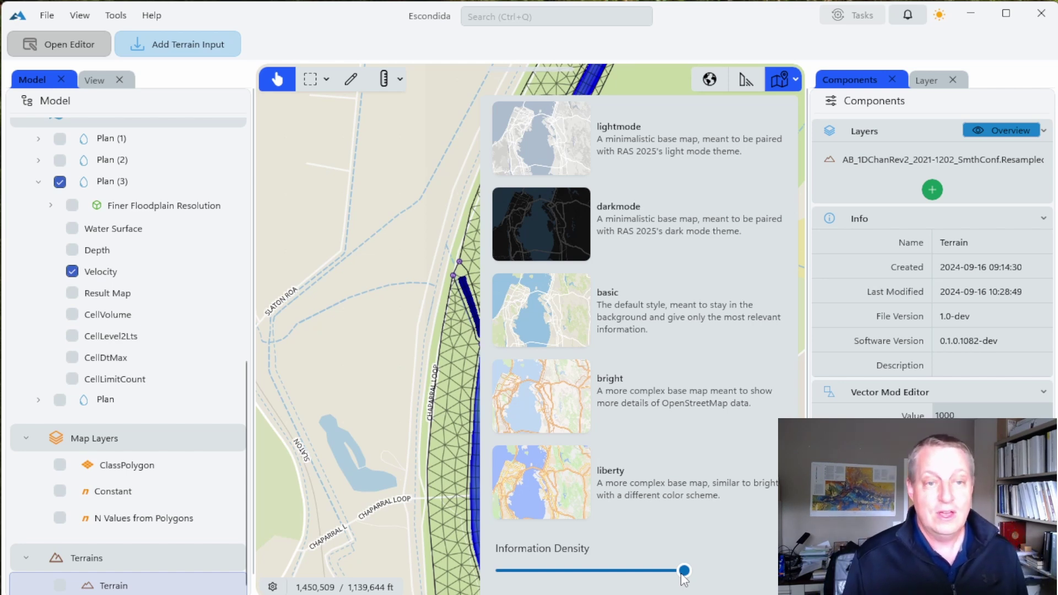
pyautogui.scroll(-5, 656, 135)
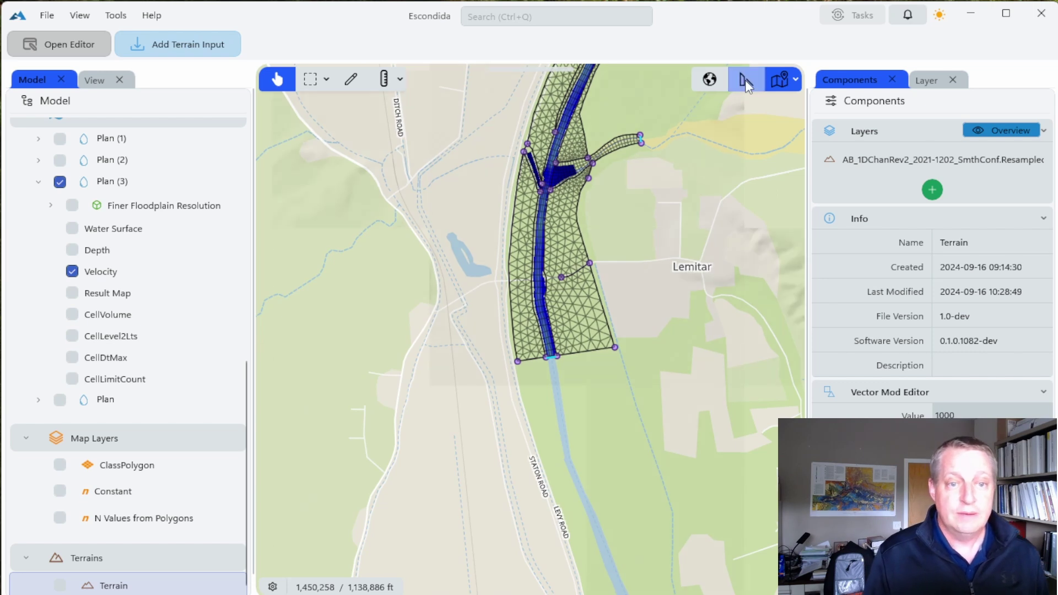
# Add hillshade terrain shading and switch the basemap to satellite imagery
pyautogui.click(745, 81)
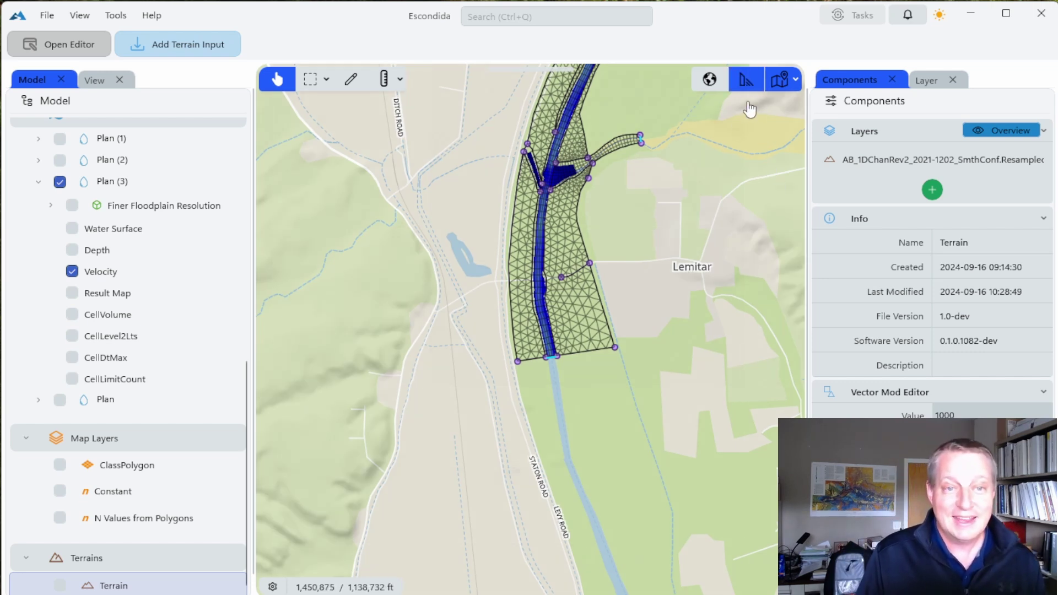
pyautogui.scroll(-2, 773, 241)
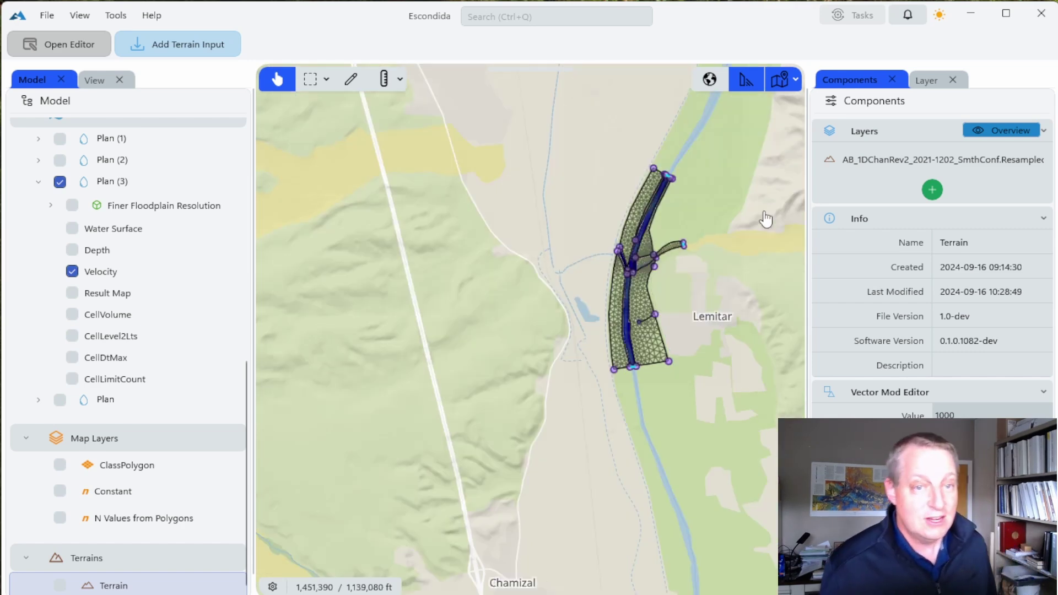
pyautogui.click(793, 86)
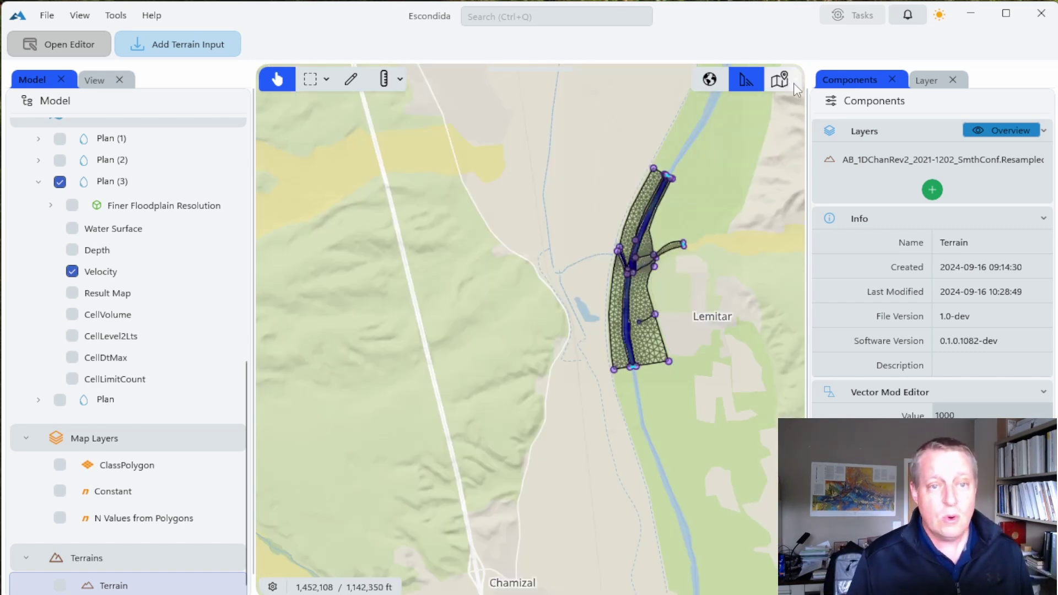
pyautogui.click(777, 84)
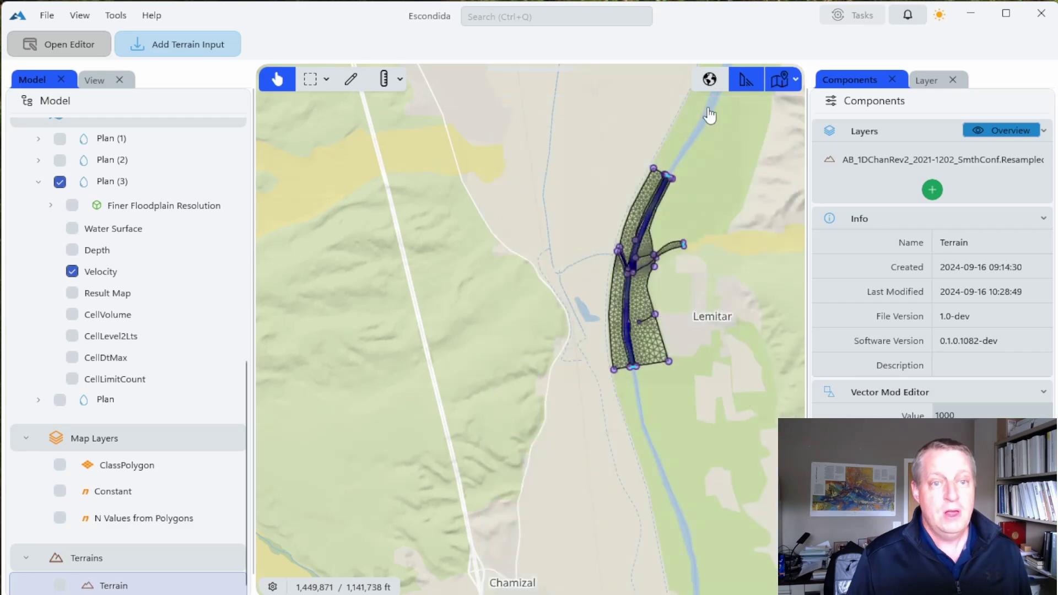
pyautogui.click(710, 79)
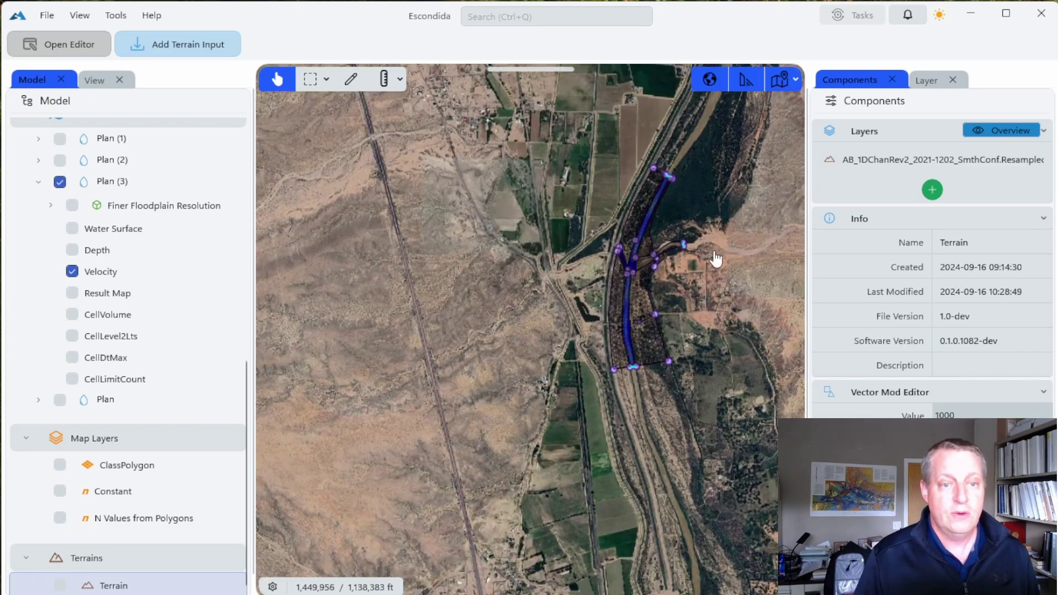
pyautogui.scroll(5, 663, 267)
# Turn on the Terrain layer over the satellite imagery near the channel junction
pyautogui.moveTo(688, 220); pyautogui.dragTo(651, 348)
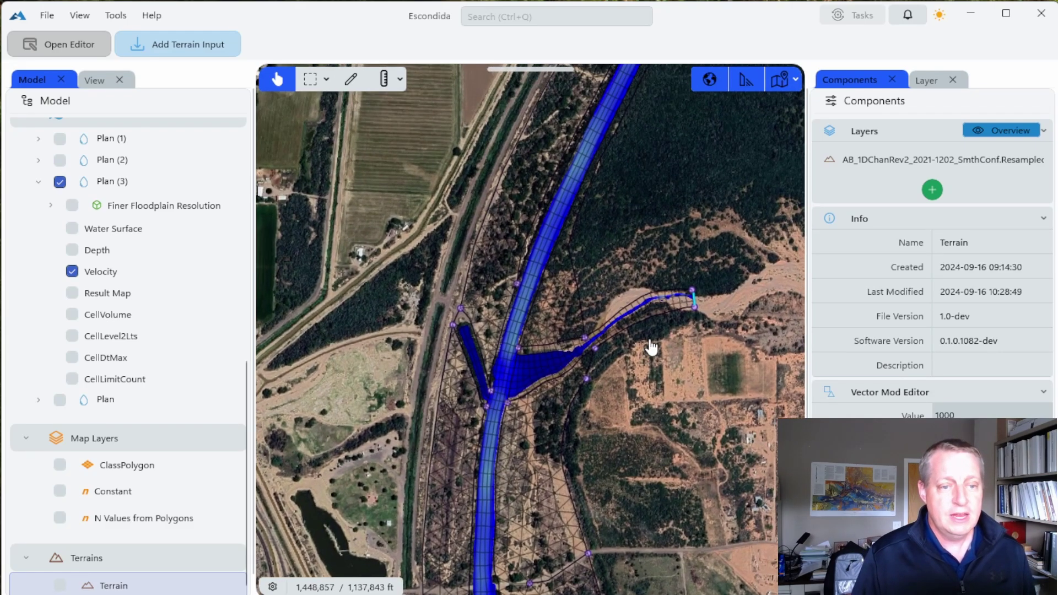
pyautogui.scroll(5, 640, 335)
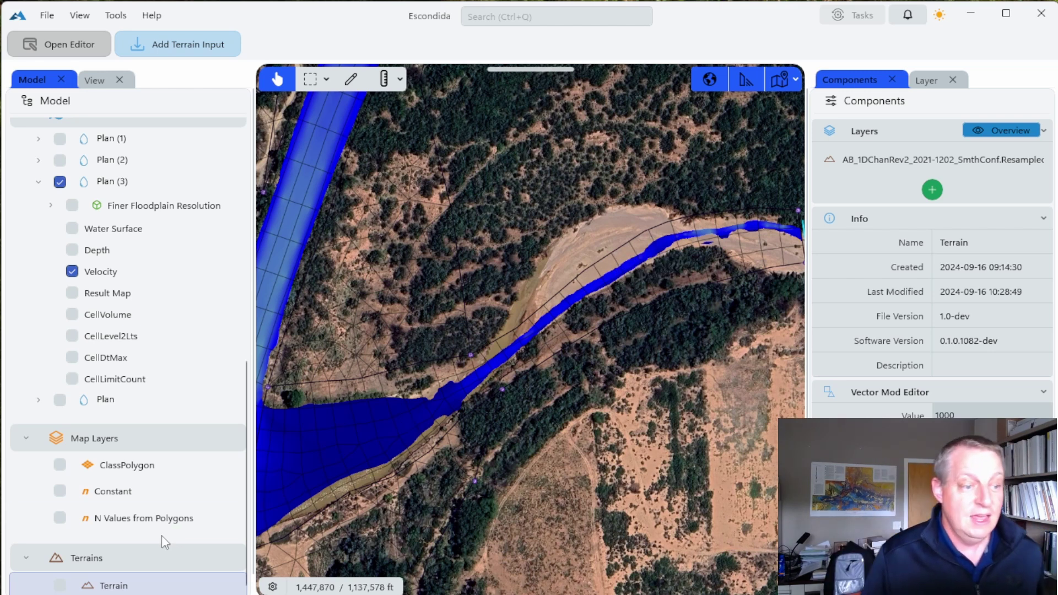
pyautogui.click(59, 585)
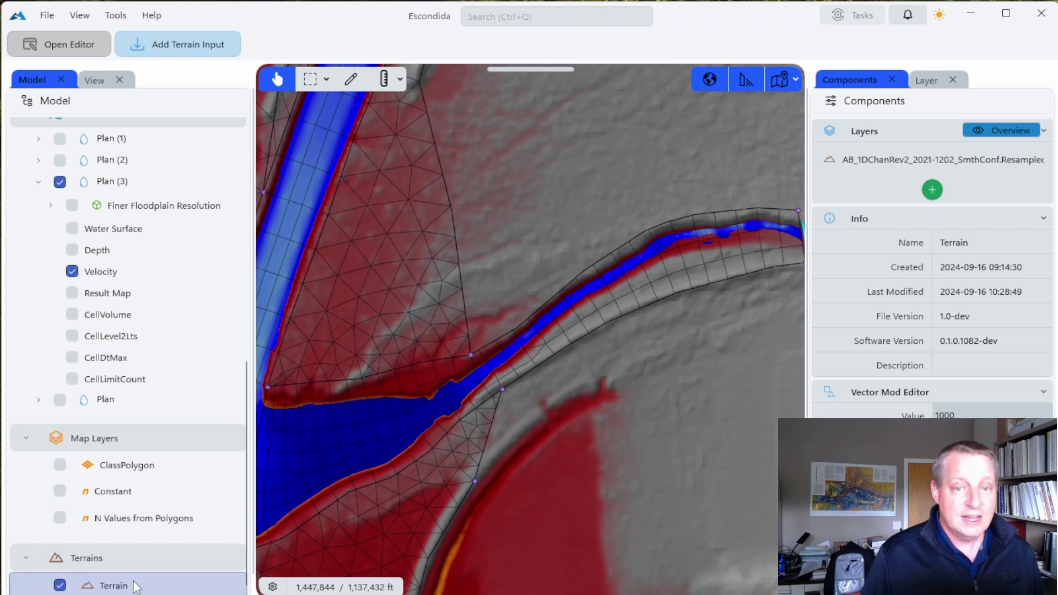
# Lower the terrain's Raster Symbology Opacity and centre the map on the river junction
pyautogui.click(933, 82)
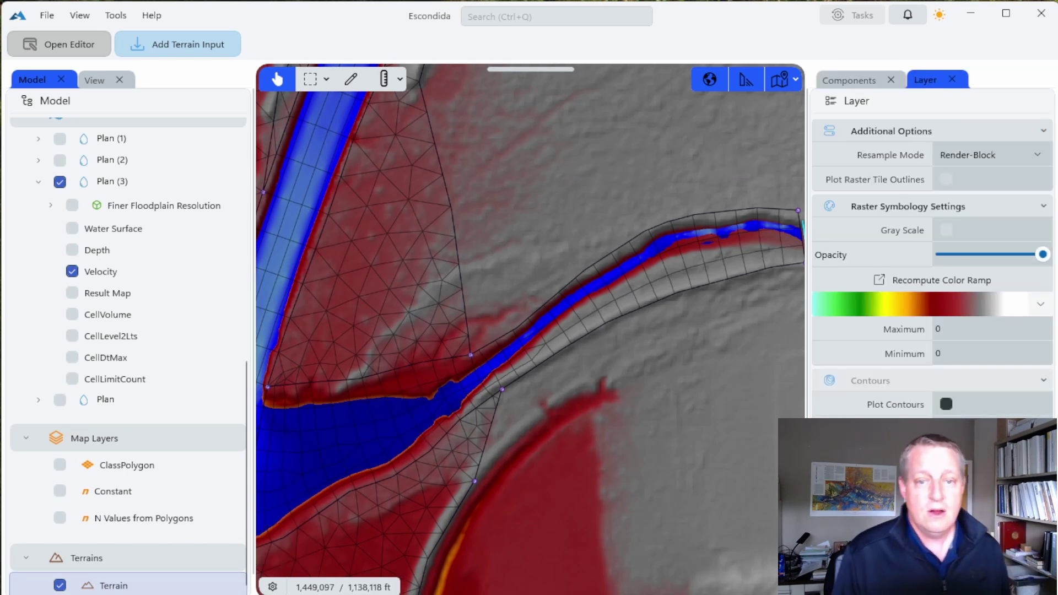
pyautogui.moveTo(1042, 257); pyautogui.dragTo(997, 254)
pyautogui.scroll(3, 644, 223)
pyautogui.scroll(-3, 642, 224)
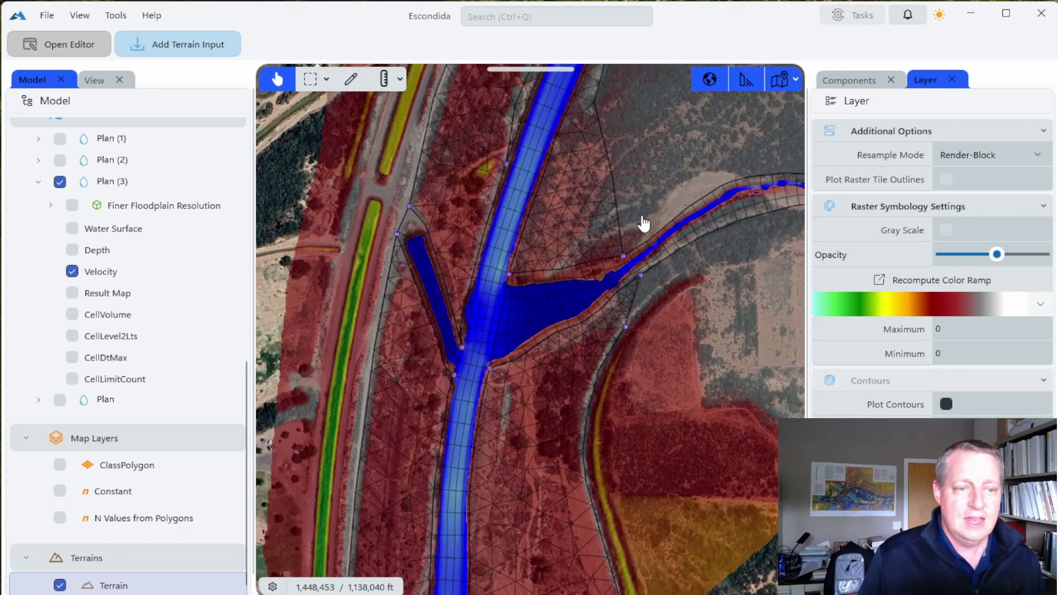
pyautogui.moveTo(507, 382); pyautogui.dragTo(621, 368)
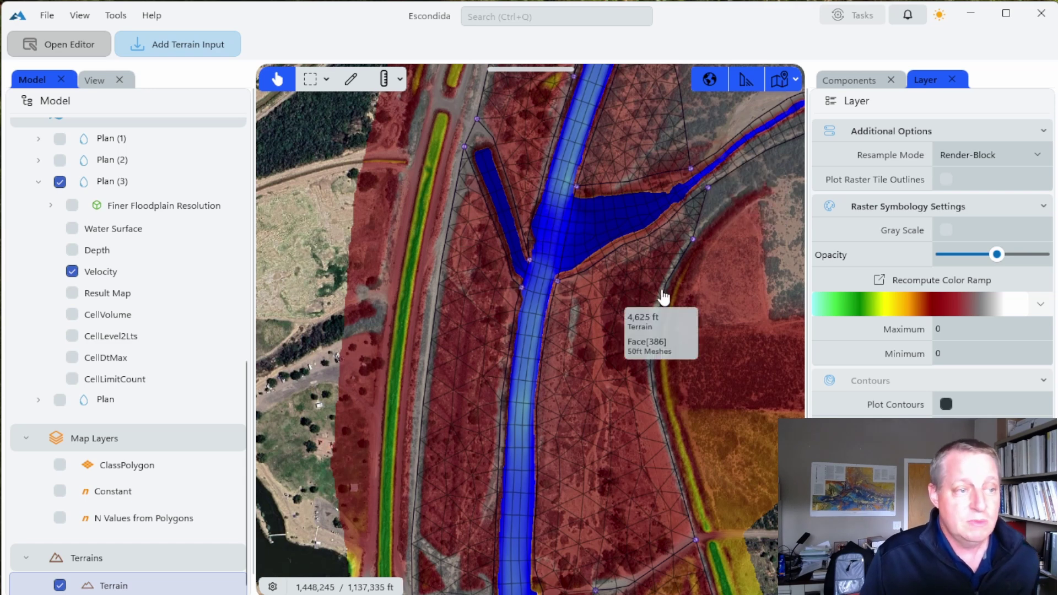
# Briefly view Depth at a later time, then show Velocity at 2019-Apr-10 12:59:59
pyautogui.click(72, 250)
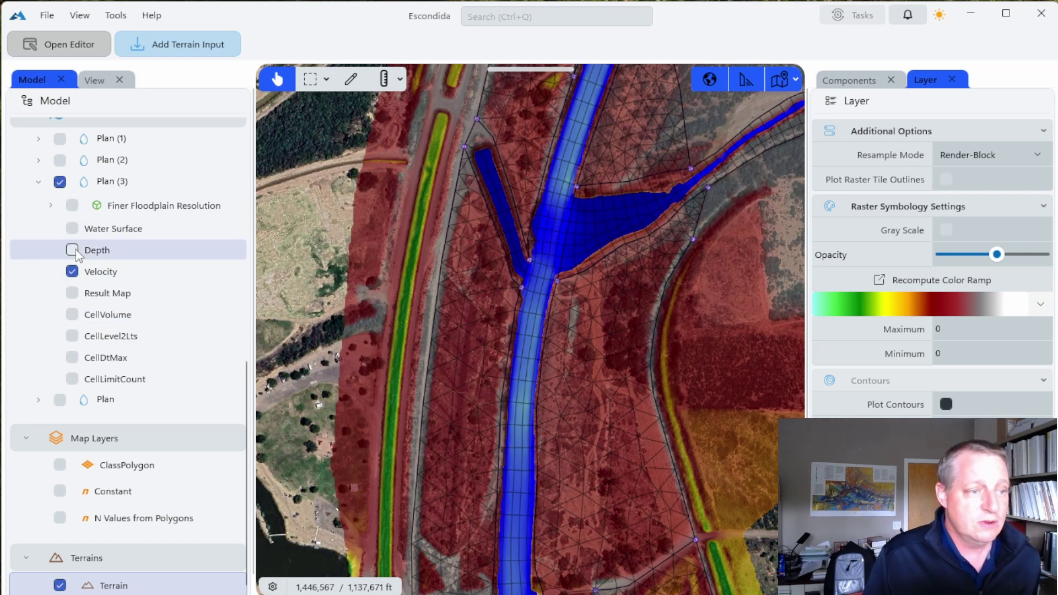
pyautogui.moveTo(133, 47); pyautogui.dragTo(449, 58)
pyautogui.click(72, 249)
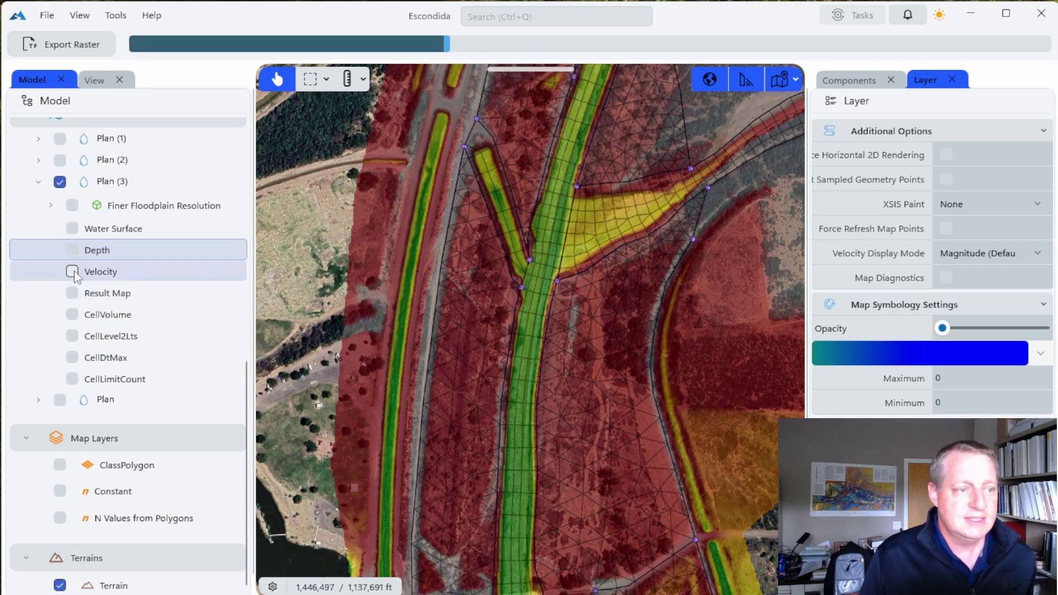
pyautogui.click(72, 271)
pyautogui.moveTo(403, 46); pyautogui.dragTo(425, 49)
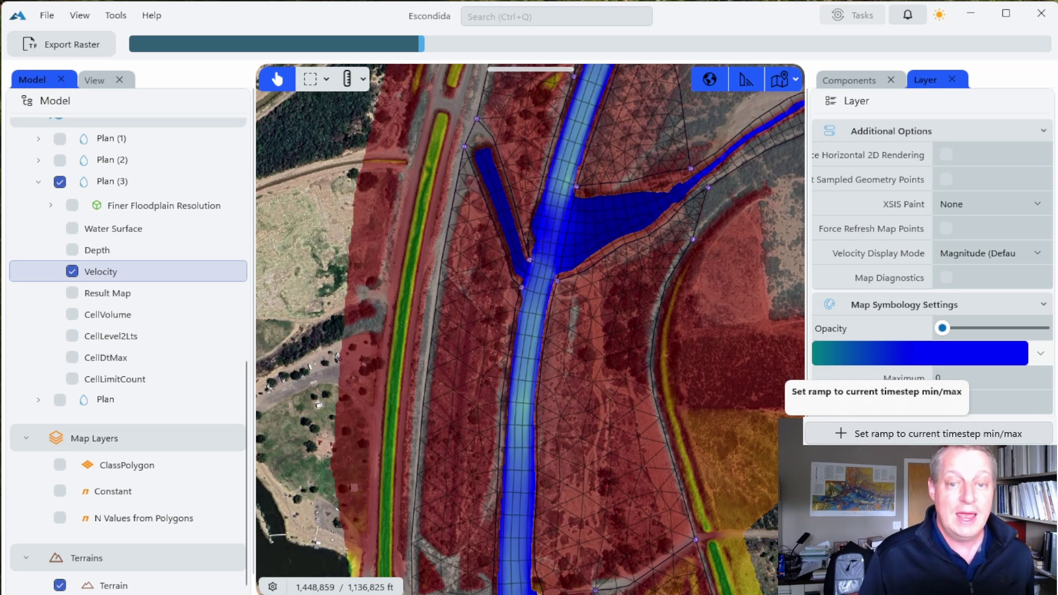
# Fit the velocity ramp to the timestep's min/max, then view 20:10:00 at the confluence
pyautogui.click(882, 434)
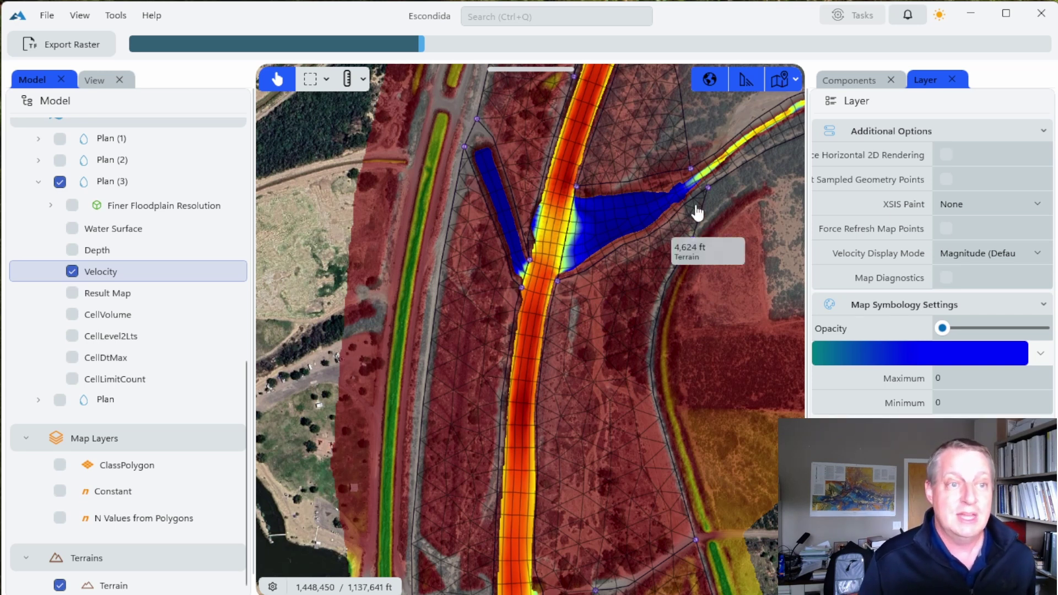
pyautogui.moveTo(427, 45); pyautogui.dragTo(602, 19)
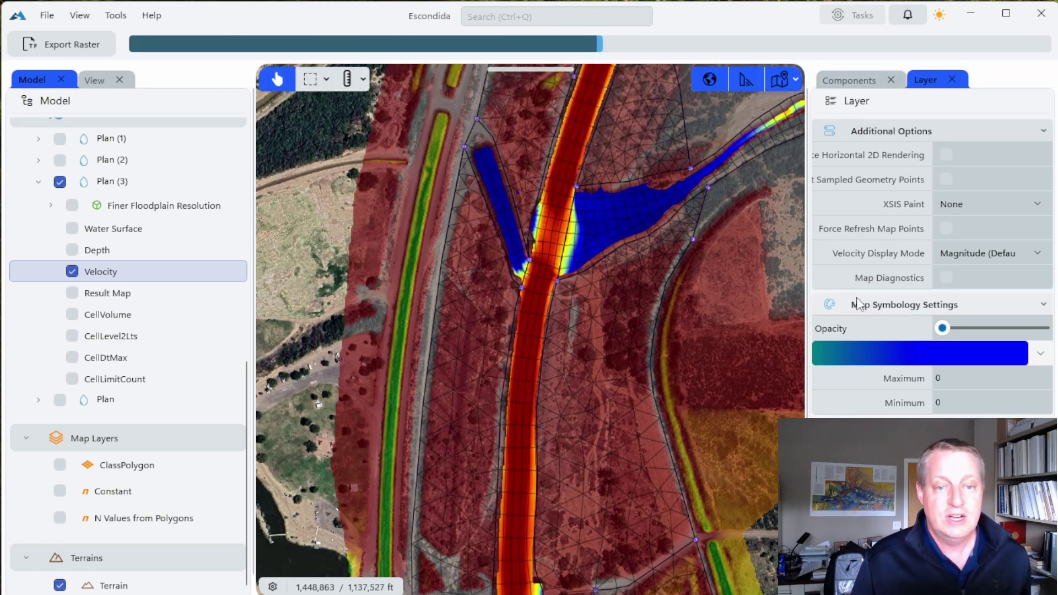
pyautogui.scroll(5, 529, 250)
pyautogui.moveTo(533, 249); pyautogui.dragTo(572, 285)
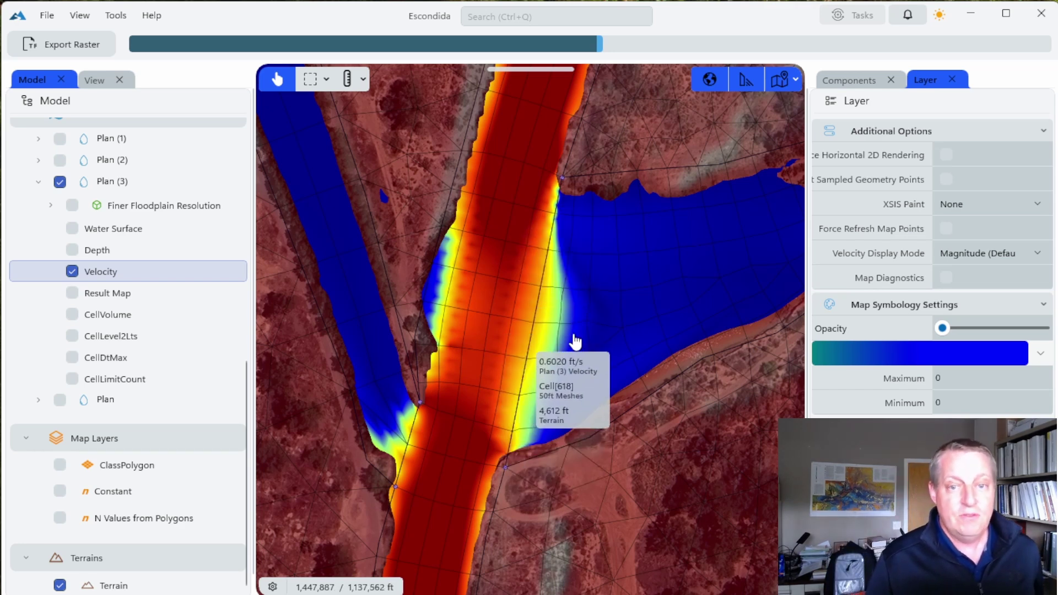
# Set Velocity Display Mode to Vy Component, then change it to Vx Component
pyautogui.click(975, 254)
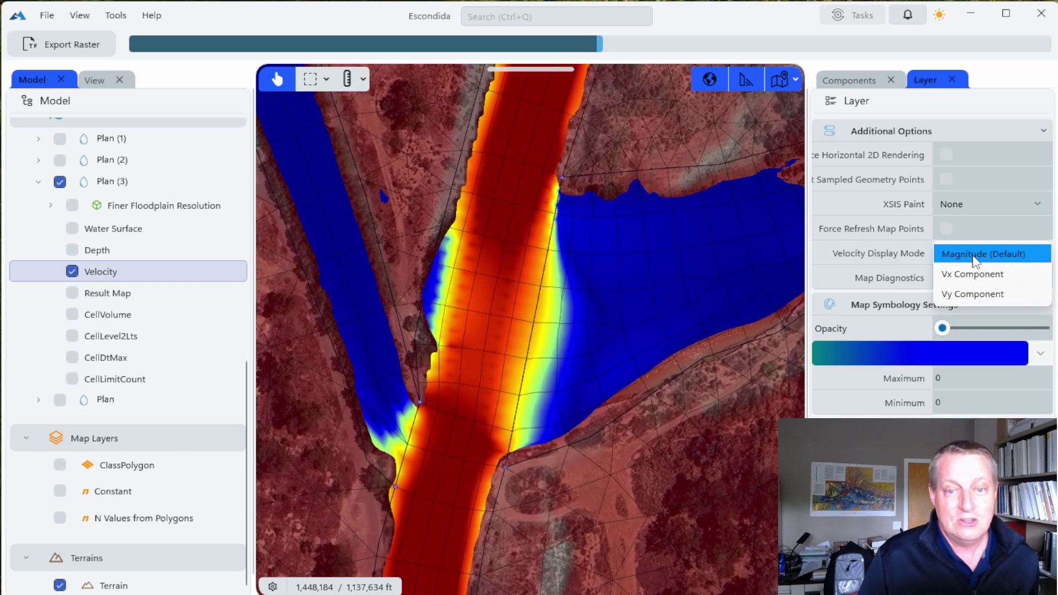
pyautogui.click(973, 298)
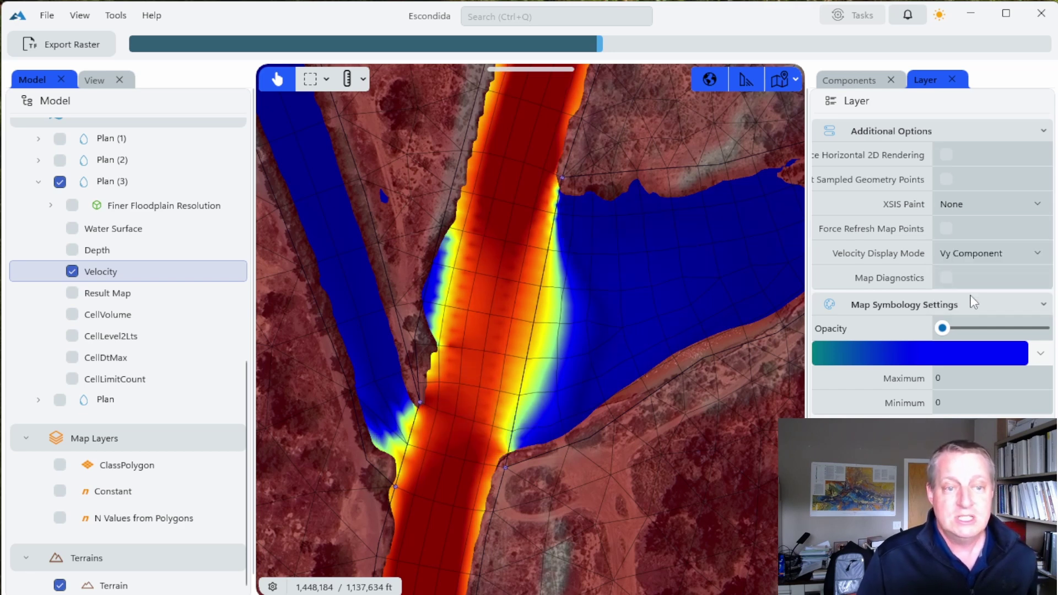
pyautogui.click(974, 256)
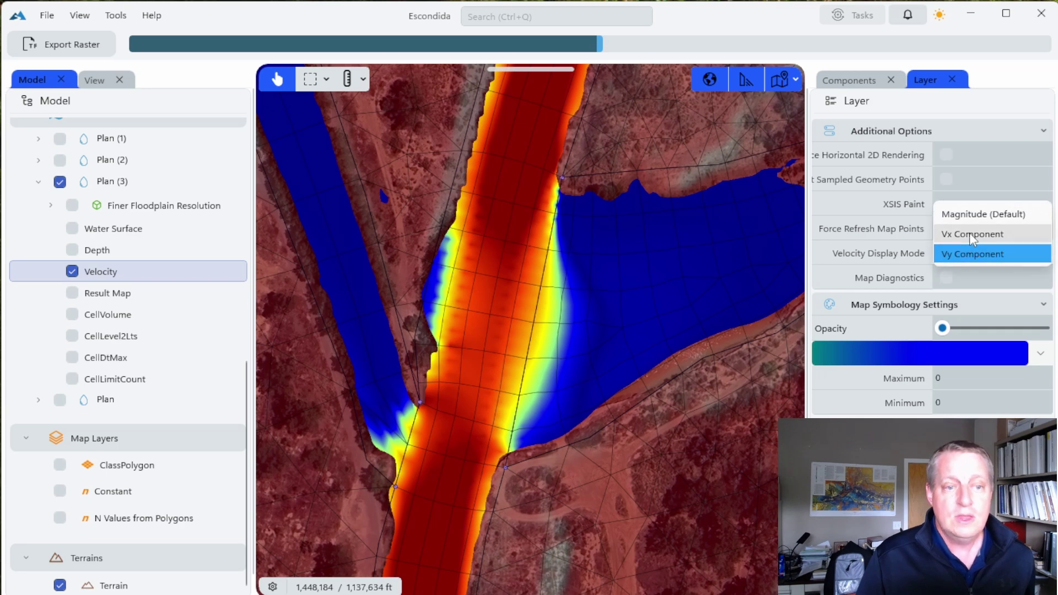
pyautogui.click(970, 234)
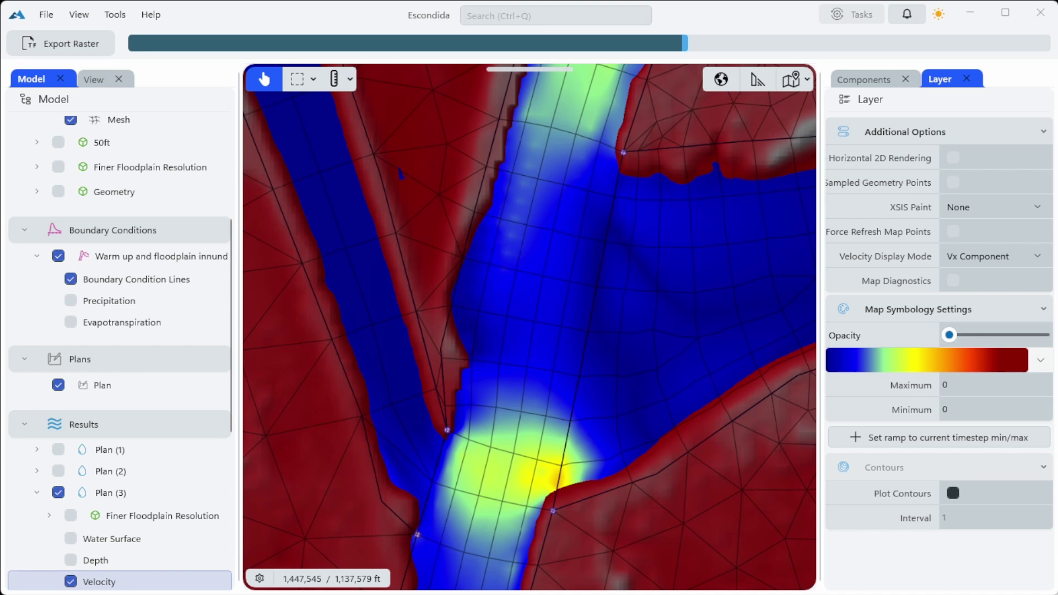
# Switch to the dark theme and set Velocity Display Mode back to Magnitude (Default)
pyautogui.click(939, 15)
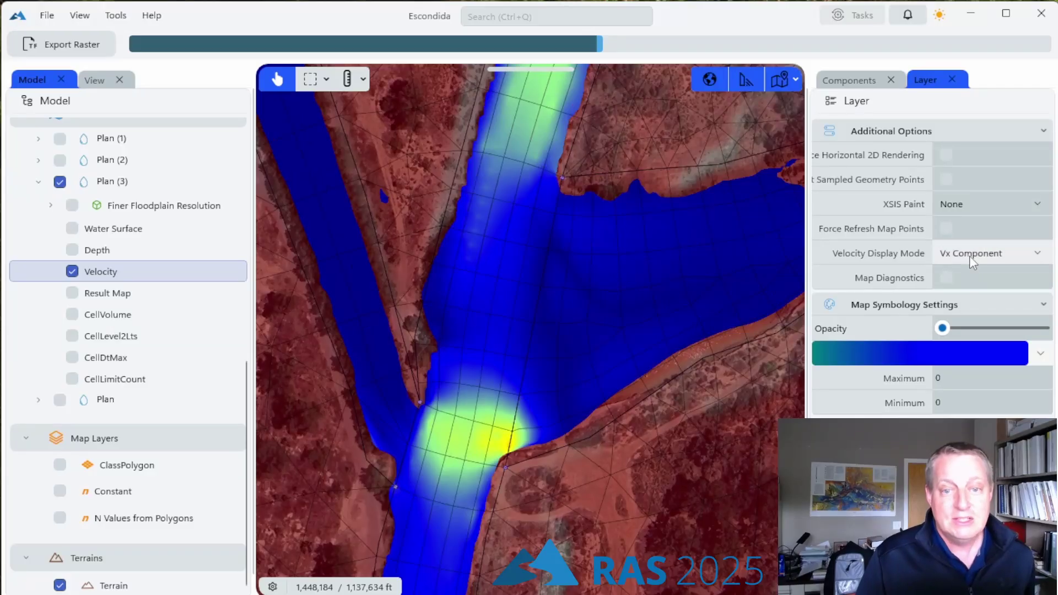
pyautogui.click(969, 256)
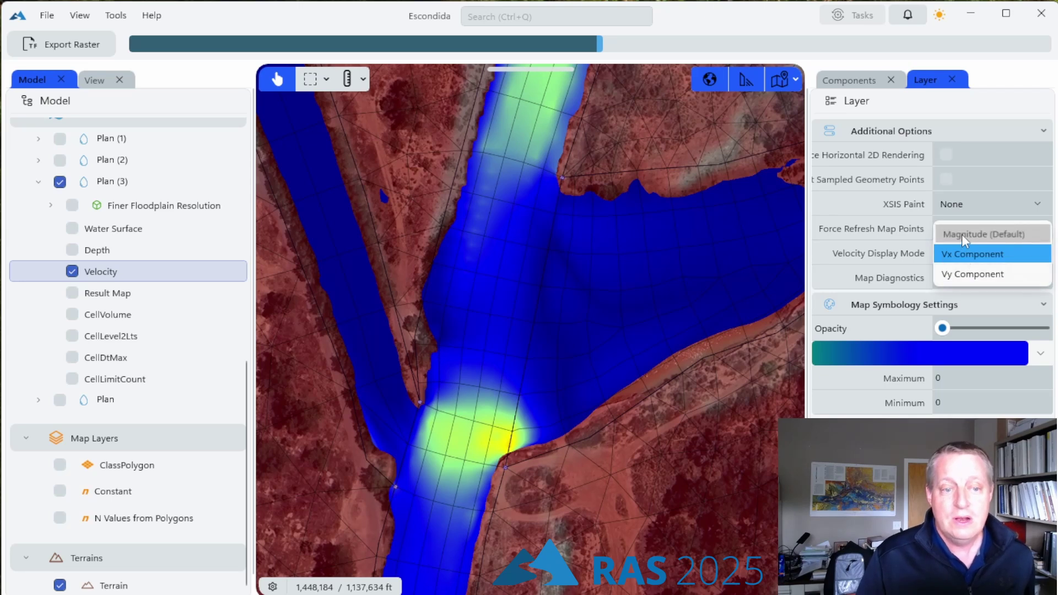
pyautogui.click(961, 234)
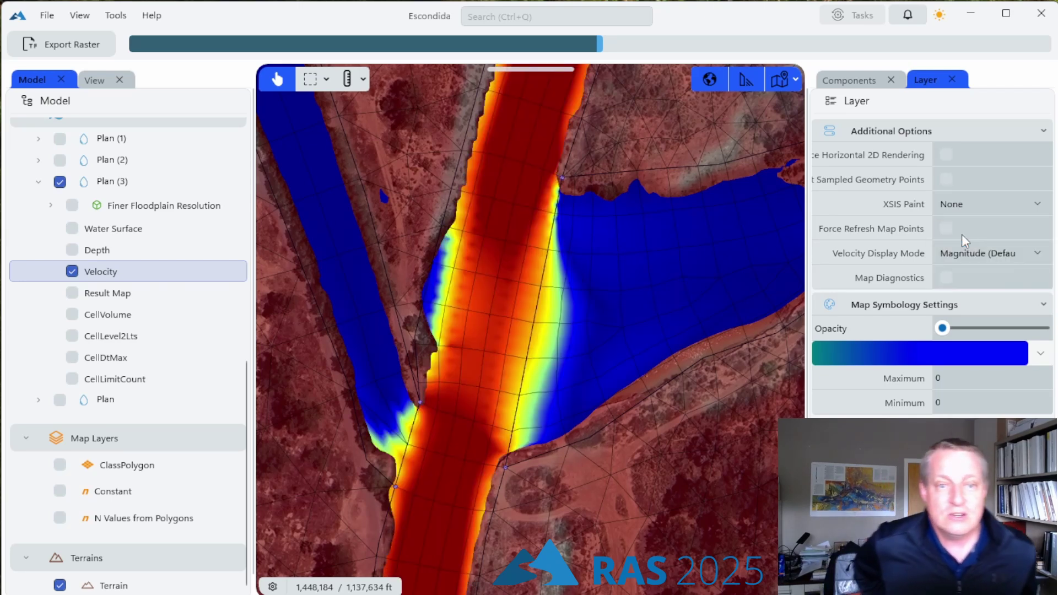